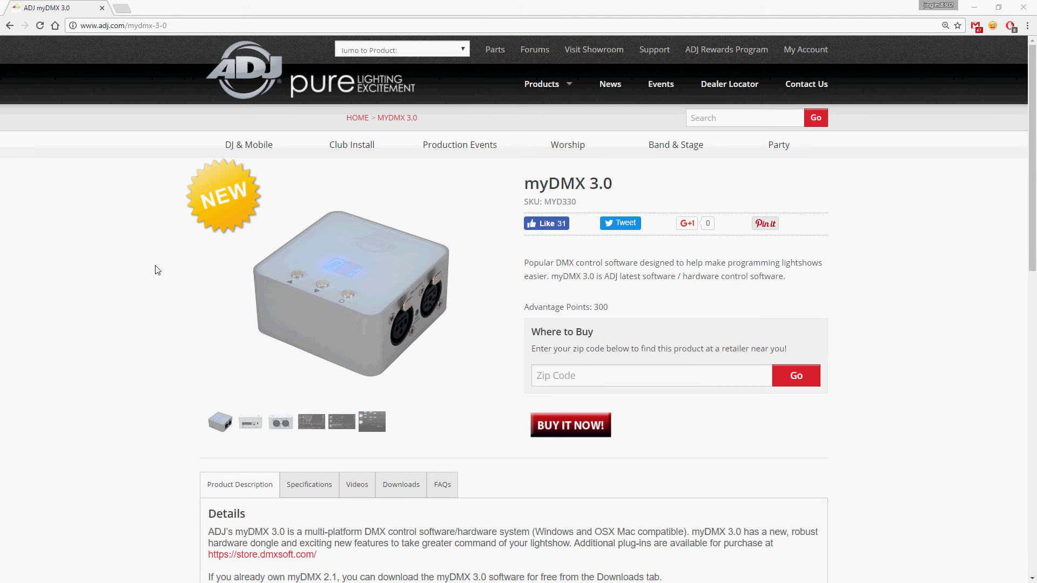
Step: Open the store.dmxsoft.com link from the product details in a new tab
scroll(156, 271, down, 3)
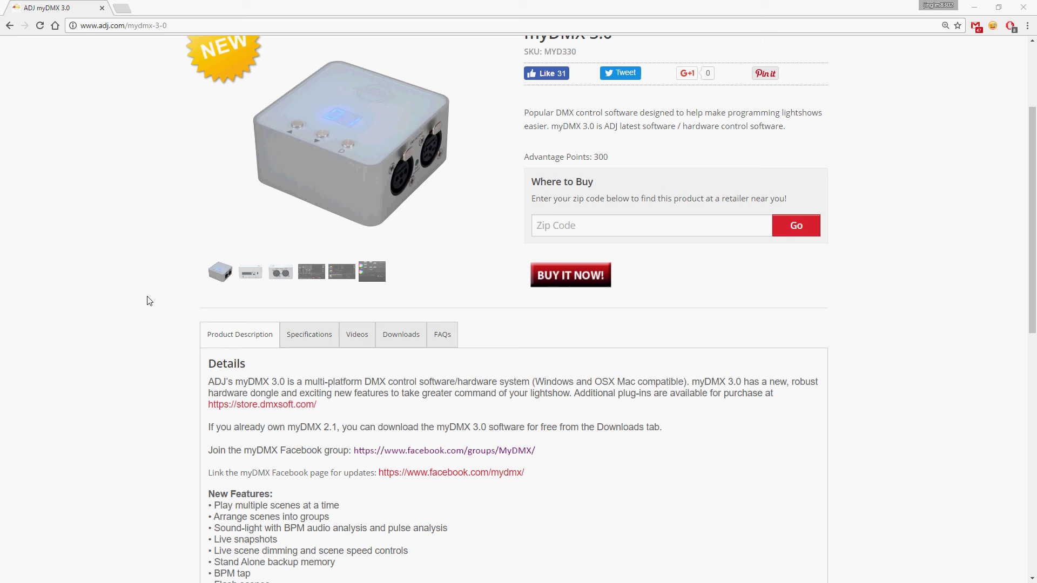
scroll(149, 301, up, 2)
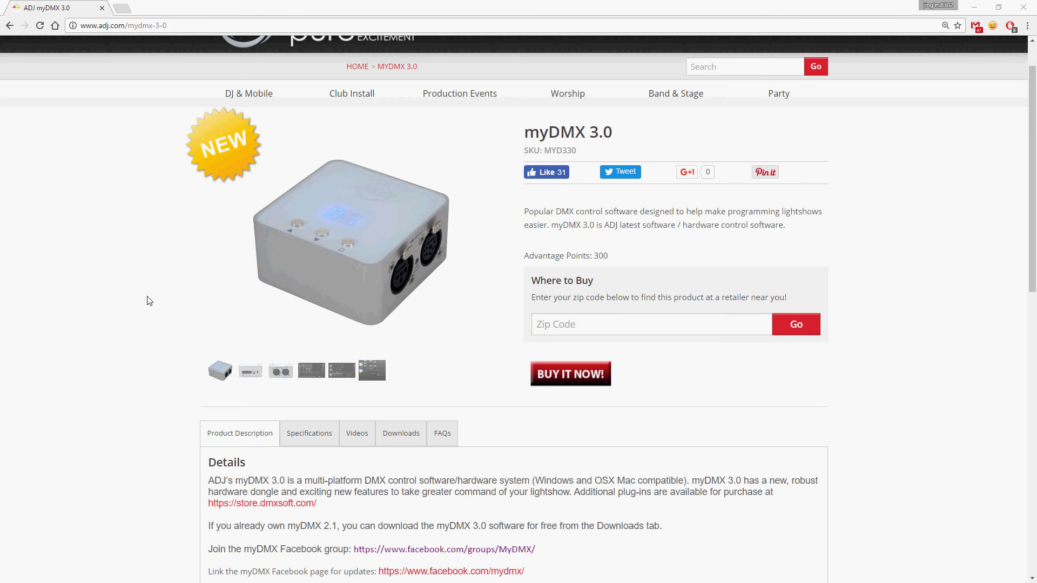
scroll(148, 300, down, 3)
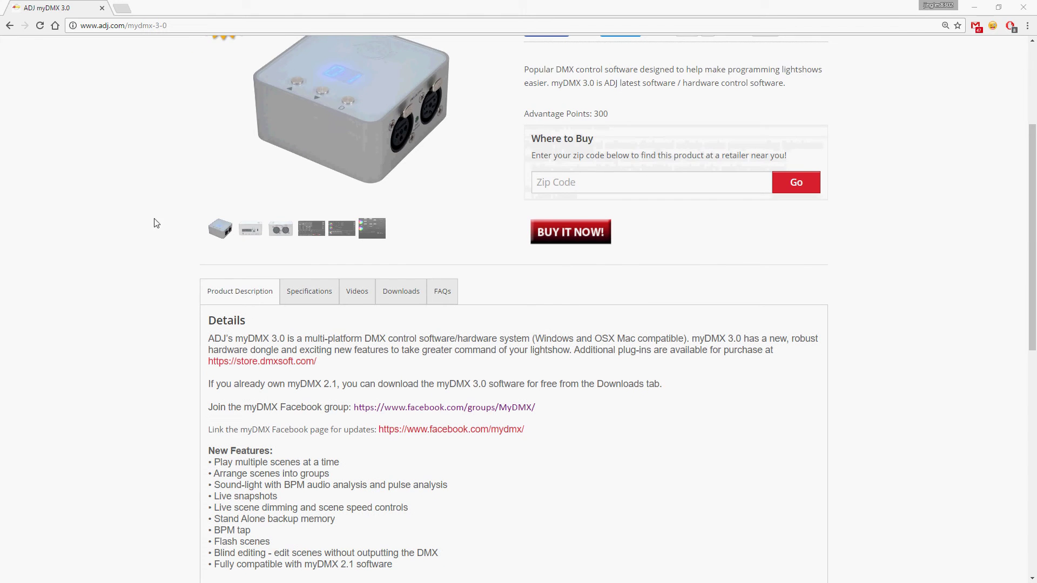
scroll(153, 225, up, 4)
click(160, 27)
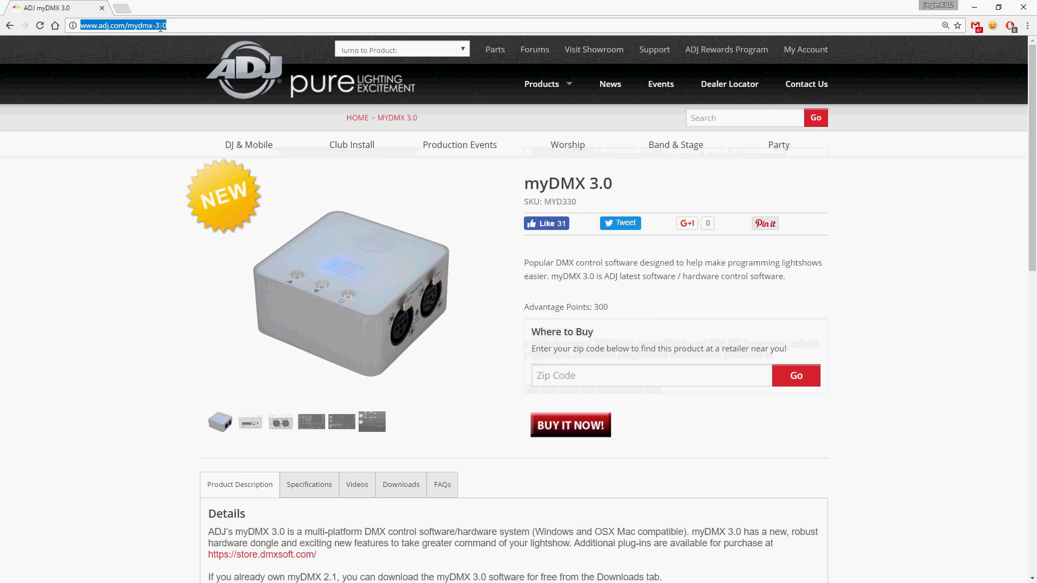
scroll(200, 335, down, 4)
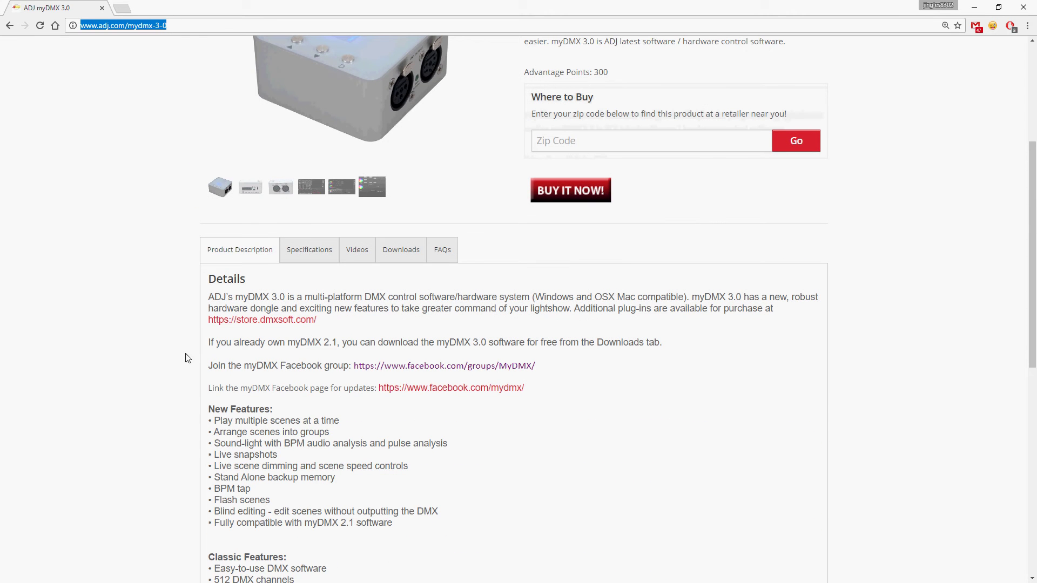
click(247, 324)
click(247, 320)
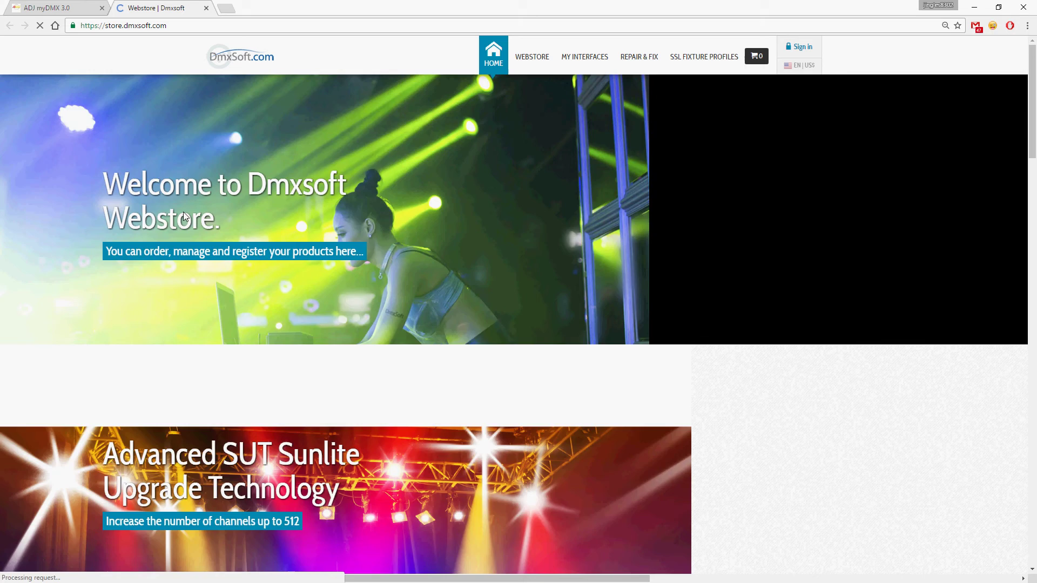
scroll(293, 256, down, 4)
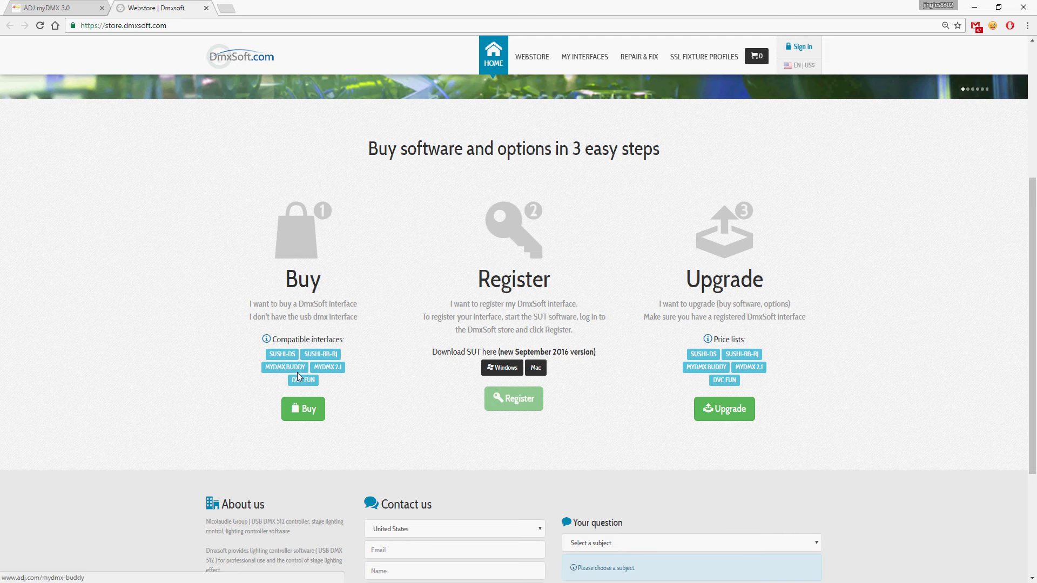
Step: Download driver-sut.exe from the Windows link under Register and run it
click(507, 372)
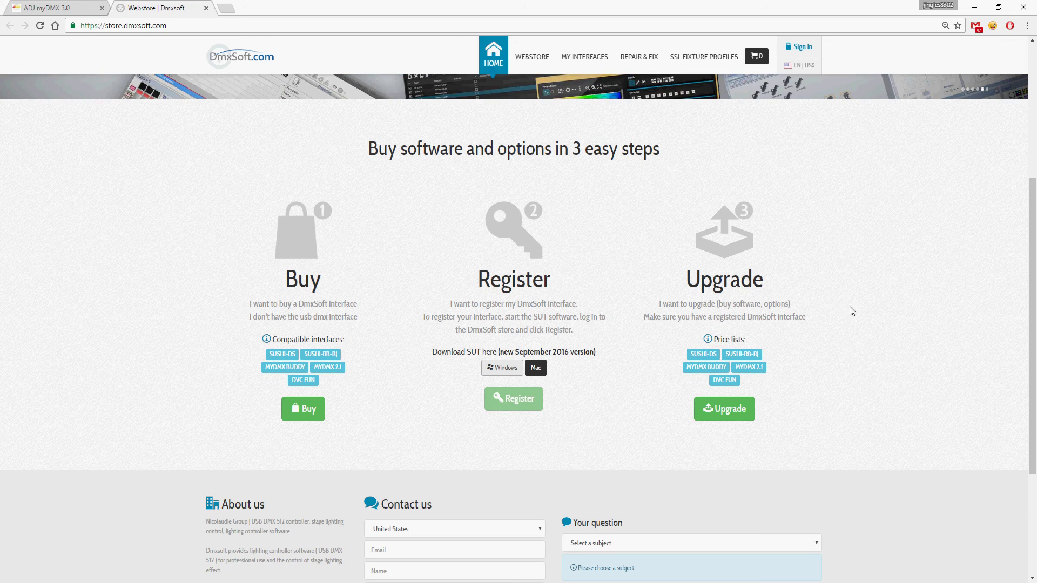
scroll(890, 305, up, 3)
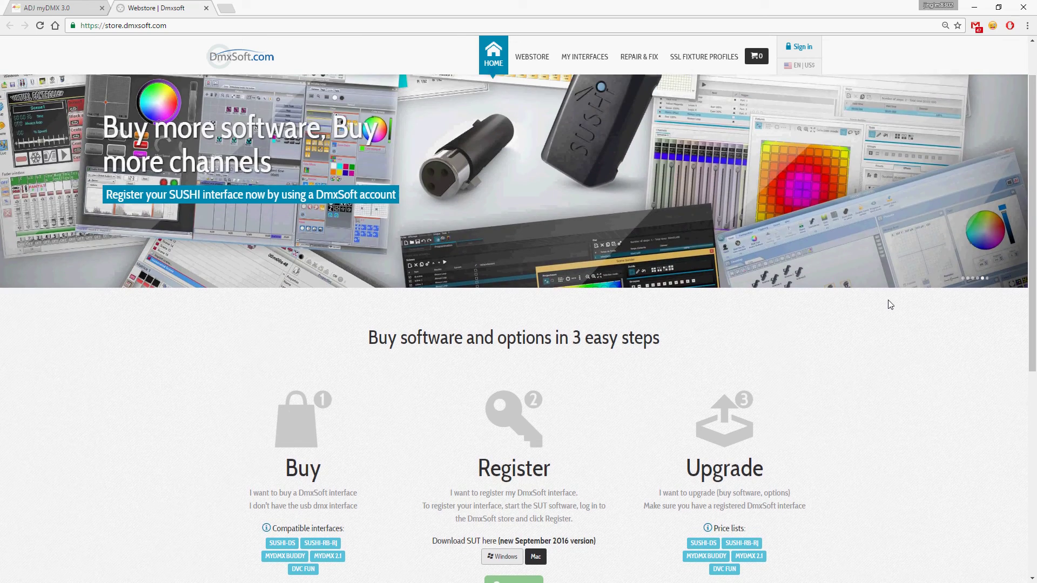
scroll(889, 350, down, 1)
scroll(887, 350, up, 2)
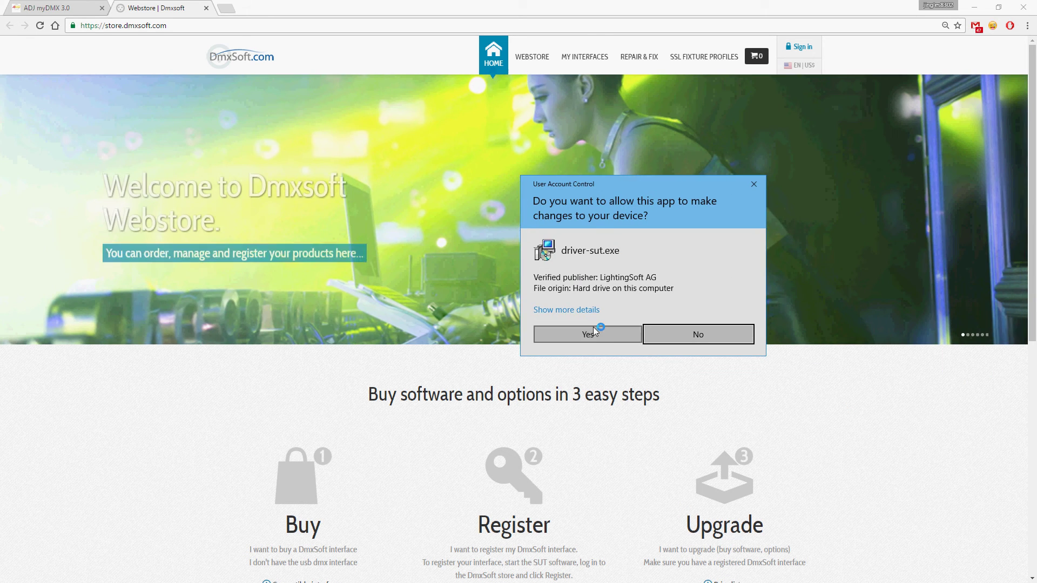
Step: Approve the User Account Control prompt for driver-sut.exe
click(599, 337)
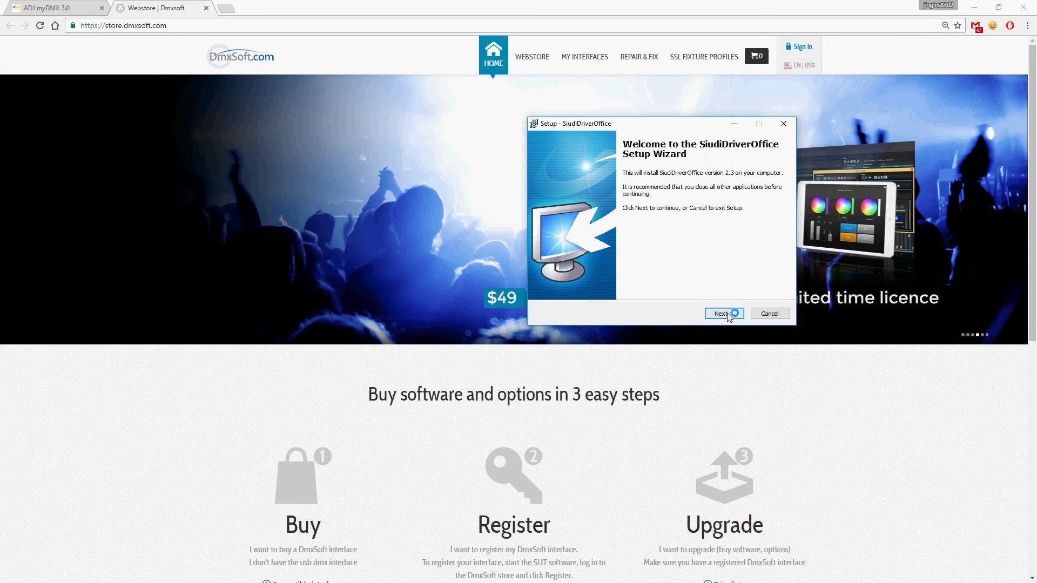
Step: Install SiudiDriverOffice 2.3 with the default Start Menu folder and a desktop icon
click(727, 314)
click(724, 313)
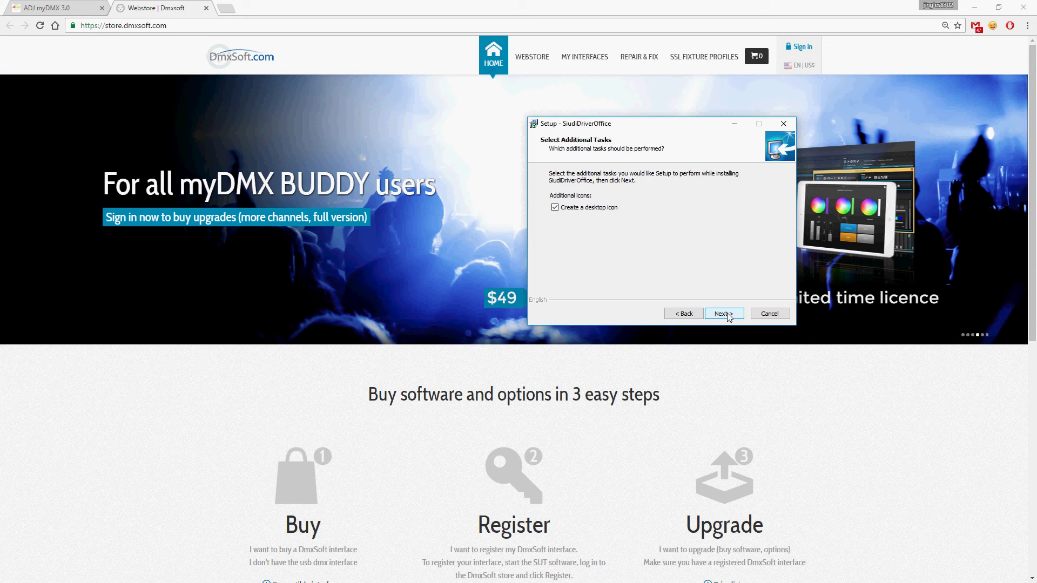
click(724, 314)
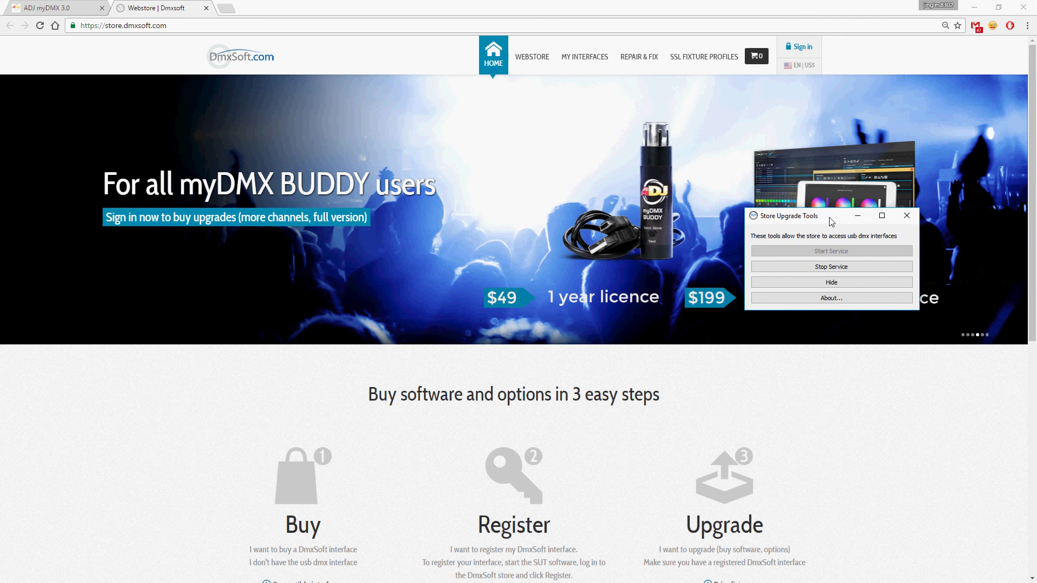
Step: Move the Store Upgrade Tools window to the lower right, then minimize it
drag(829, 217, 886, 391)
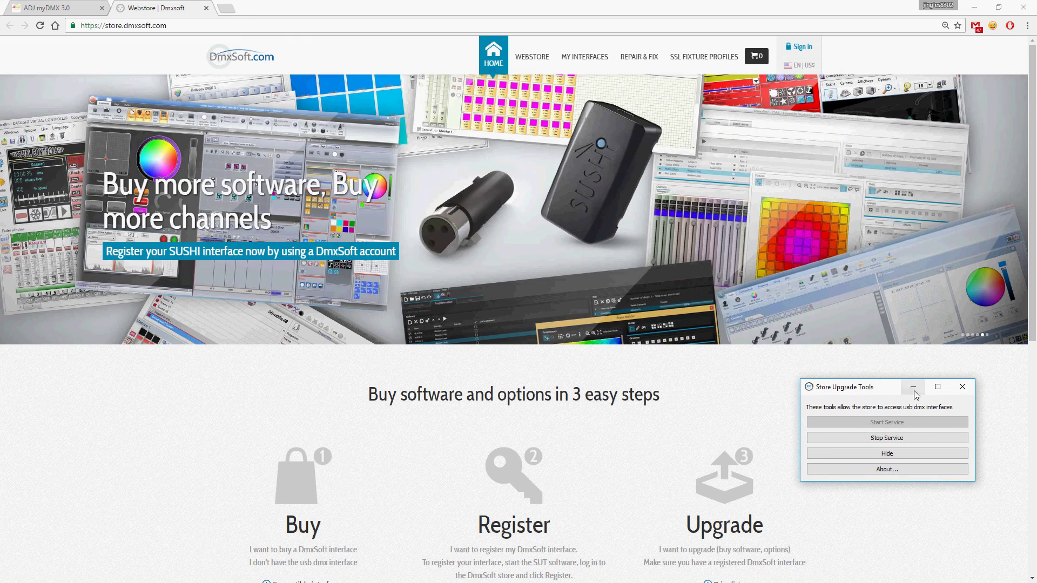
scroll(659, 221, down, 3)
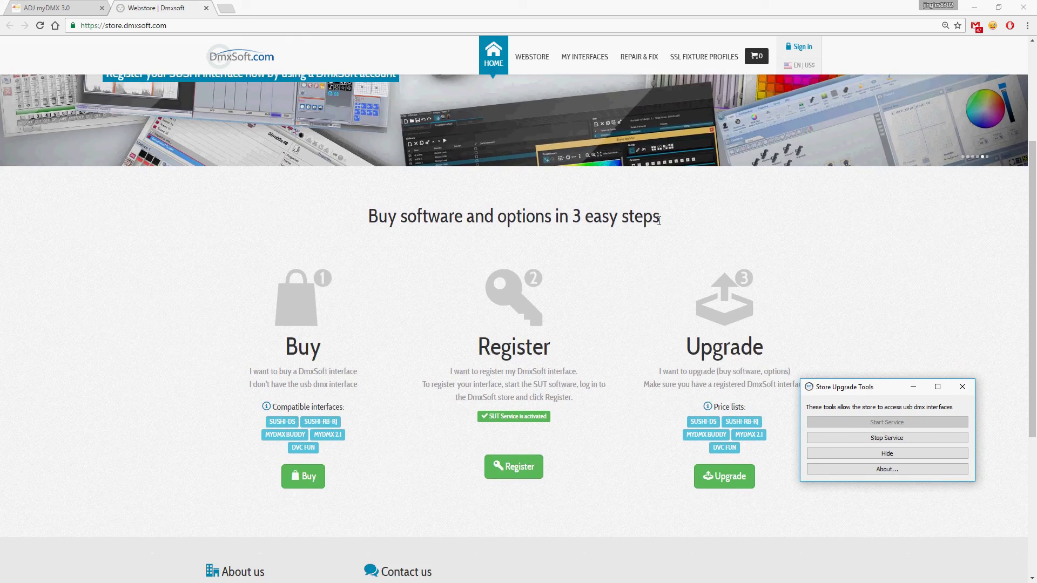
scroll(659, 220, up, 3)
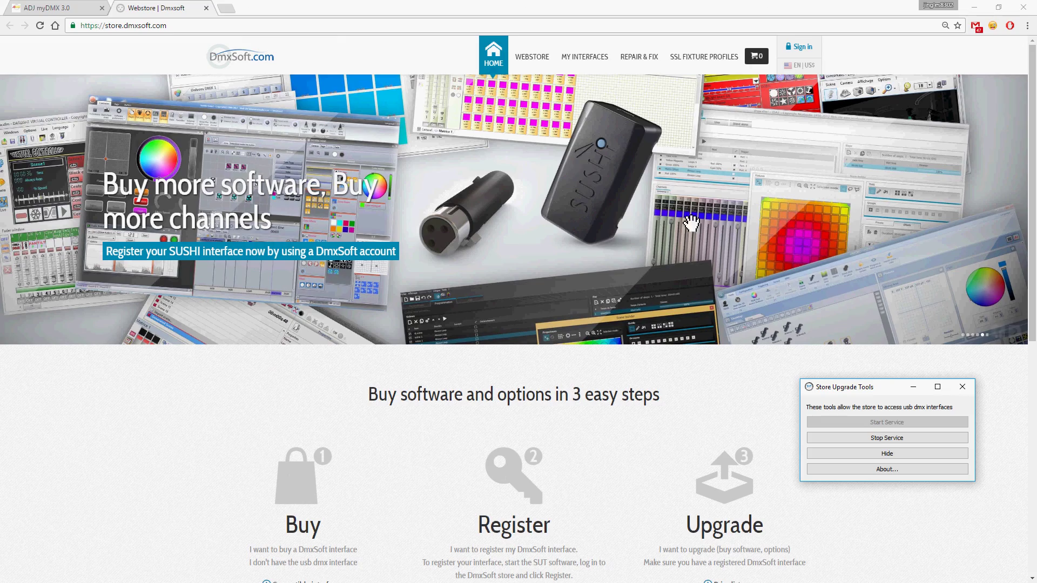
click(914, 388)
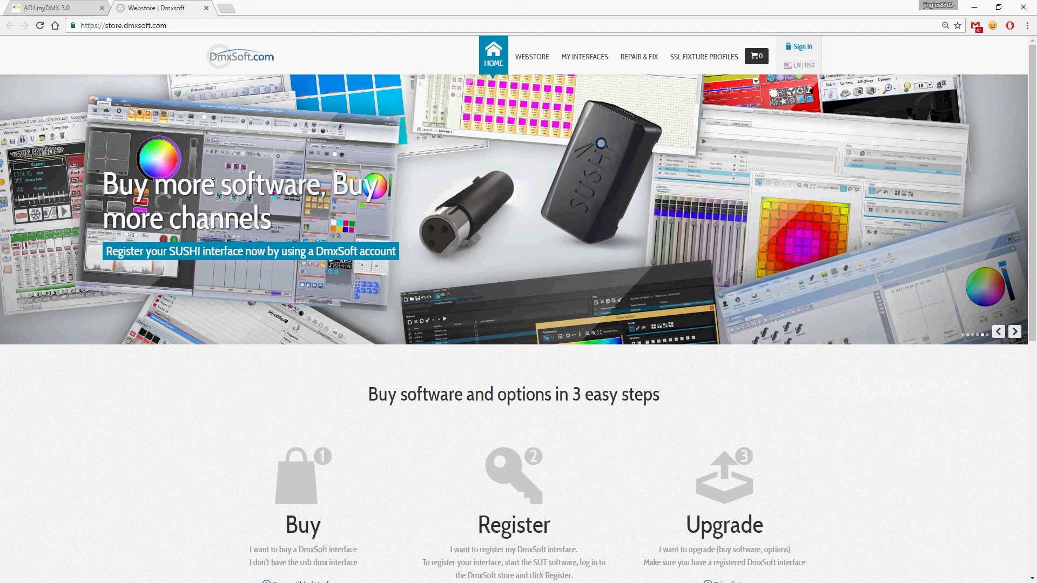
Step: Sign in with the saved account e-mail suggestion and the account password
click(803, 47)
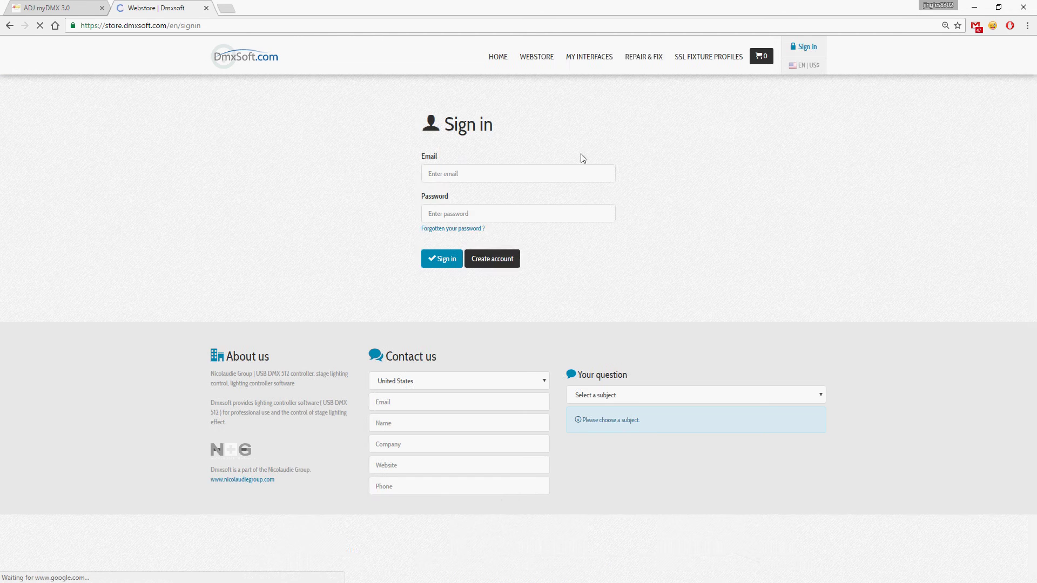
click(493, 173)
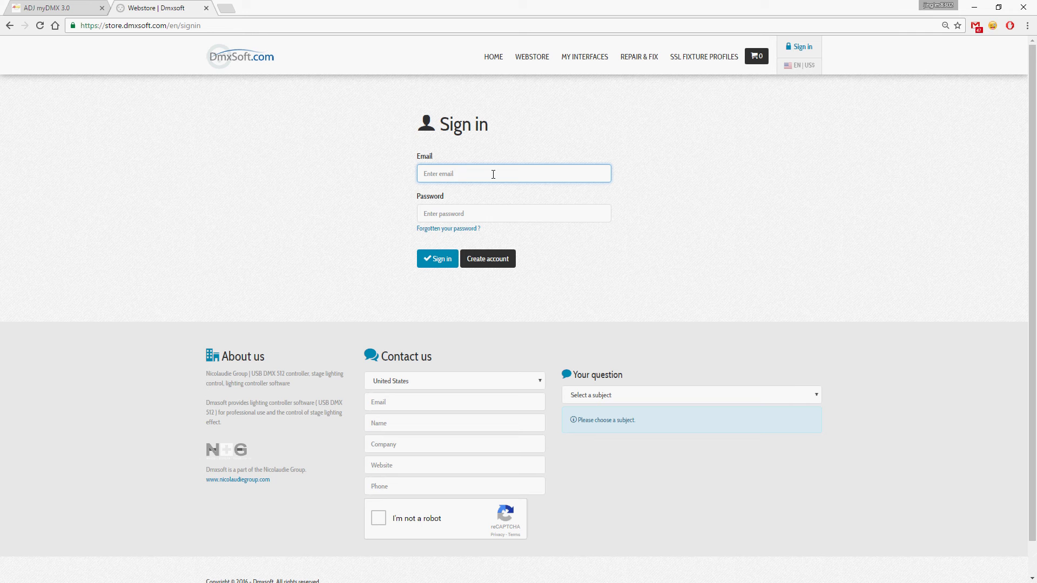
text(james)
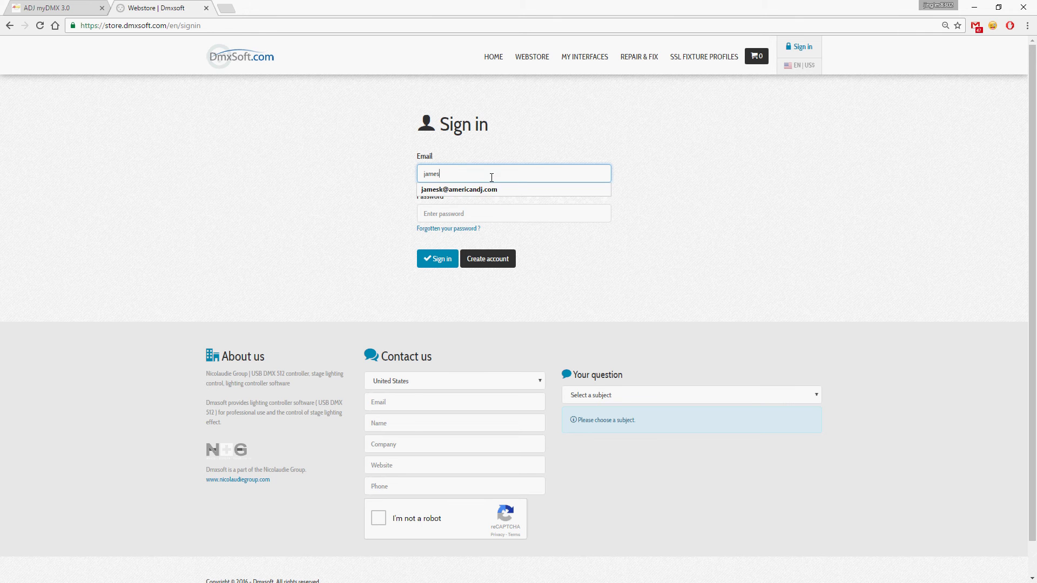
click(491, 189)
click(490, 216)
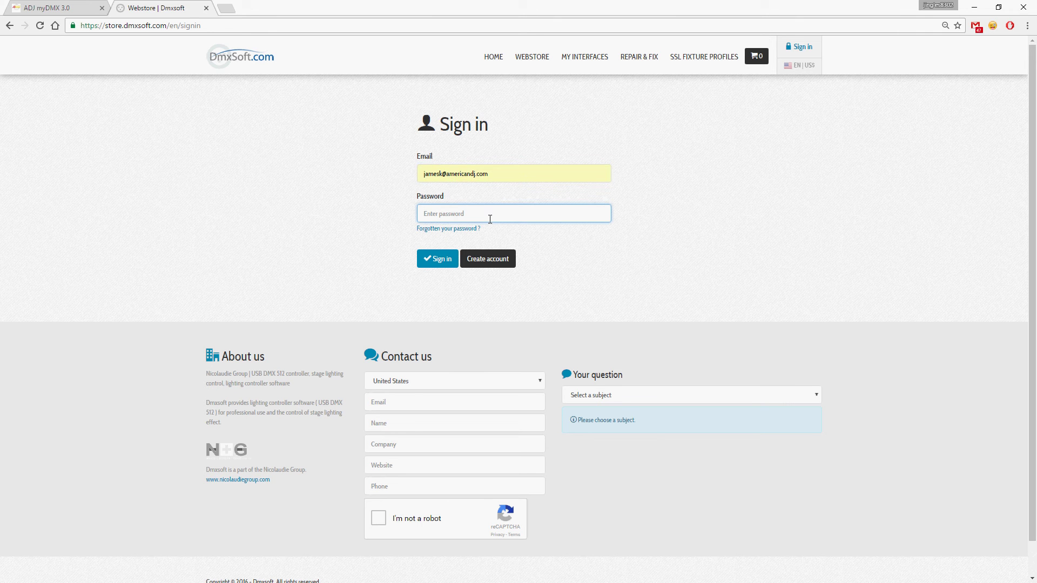
text(••••••••••)
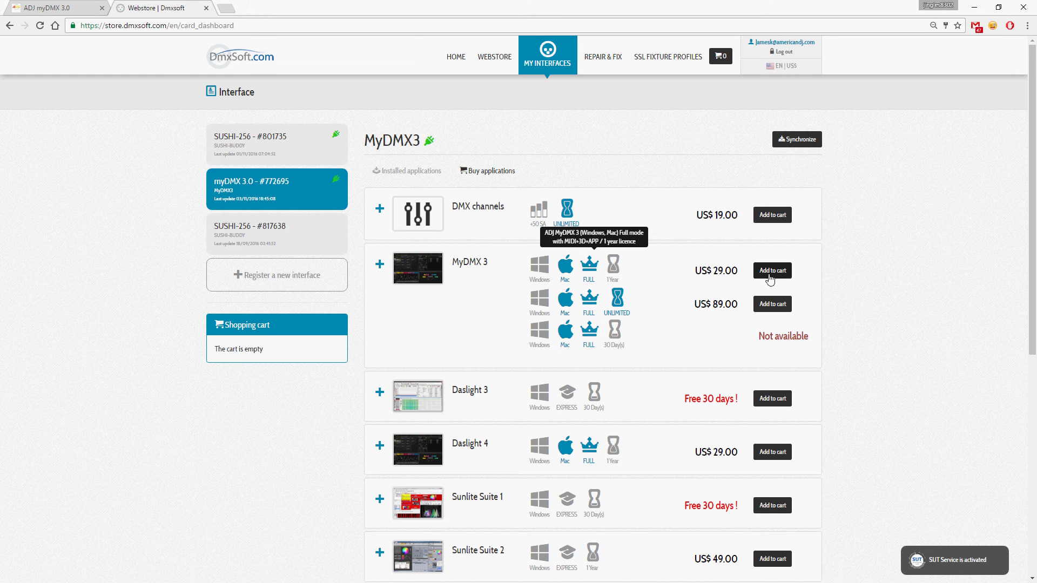
Step: Expand the DMX channels row, then select the first SUSHI-256 interface card
click(380, 210)
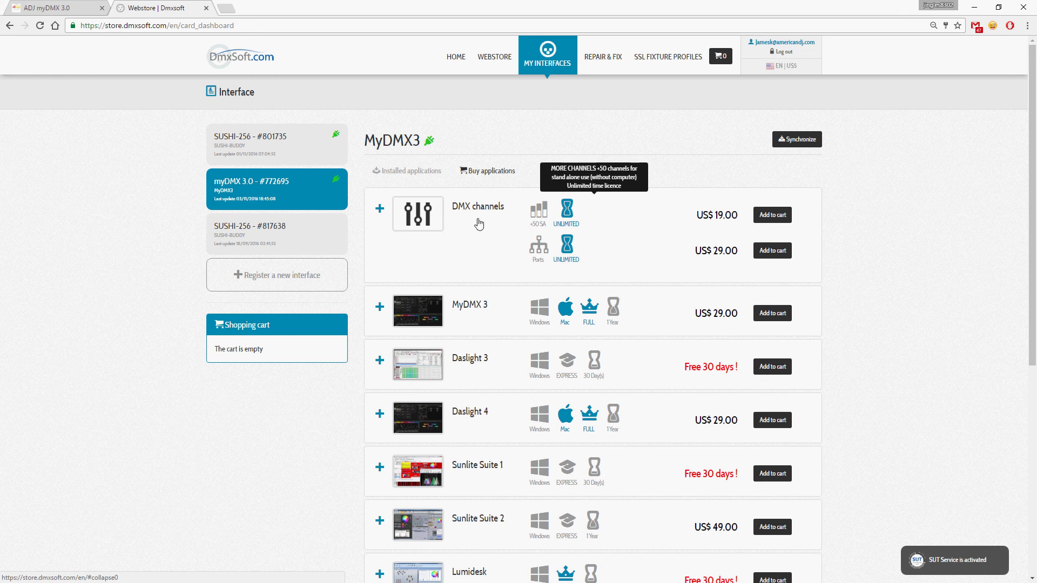
click(273, 144)
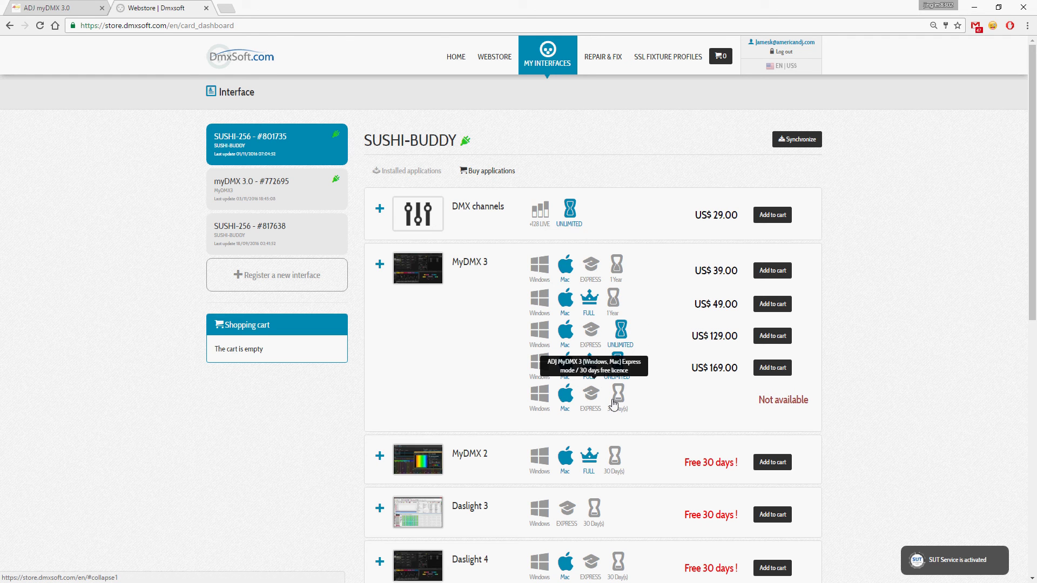
Step: Expand SUSHI-BUDDY's DMX channels row to show the +128 LIVE and +50 SA options
click(381, 210)
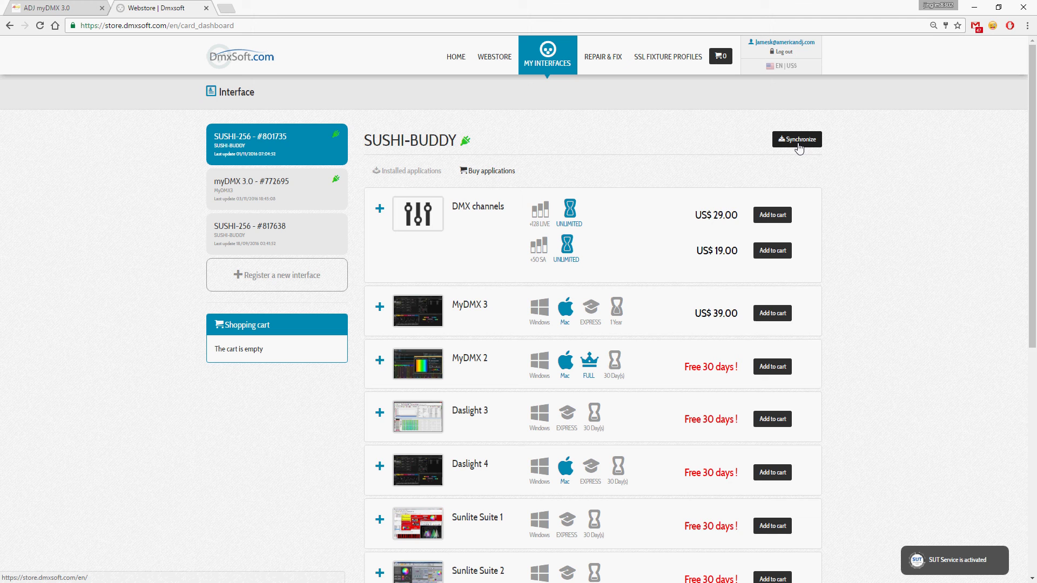
Step: Select the myDMX 3.0 card, expand DMX channels, synchronize, and close the Success dialog
click(286, 183)
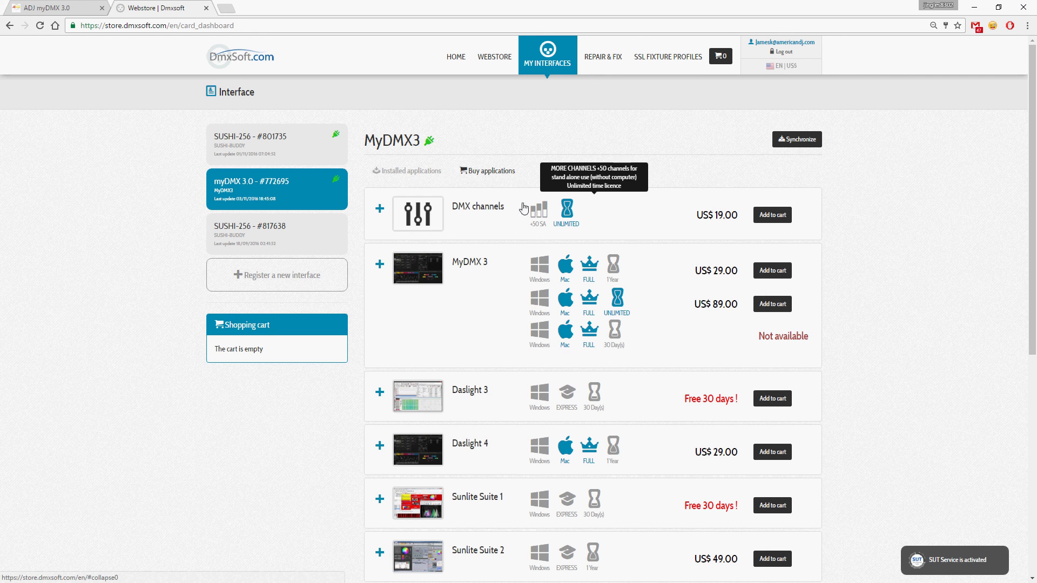
click(379, 210)
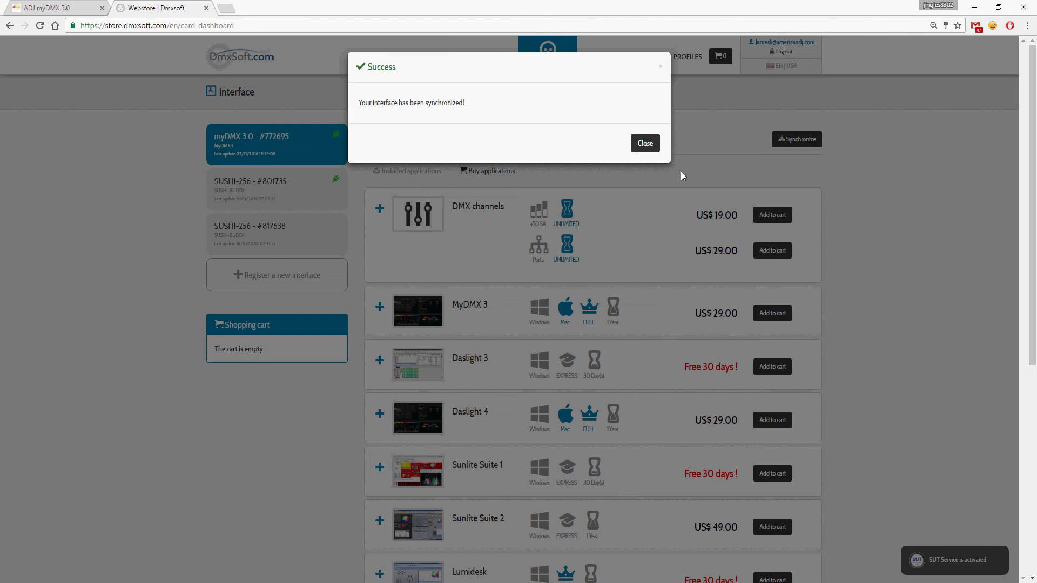
click(645, 144)
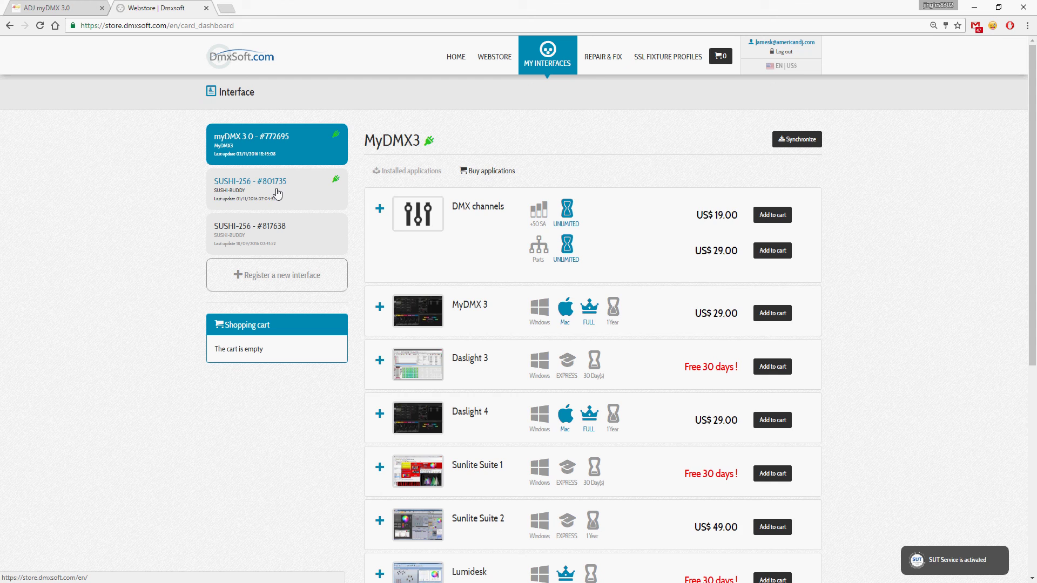
Step: Browse myDMX 3.0's Installed applications, including DMX channels and MyDMX 3 FULL
click(412, 173)
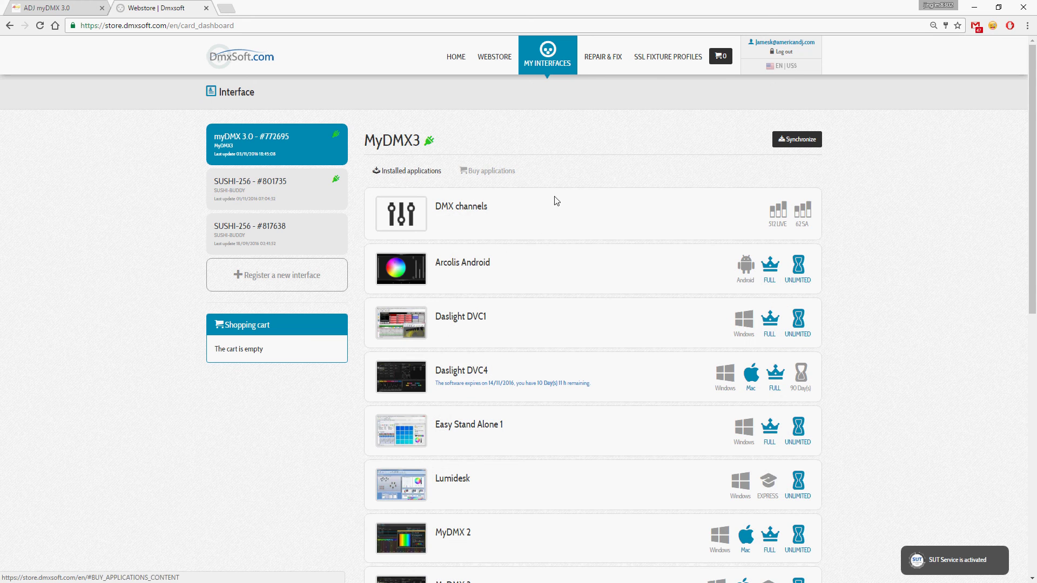
scroll(493, 249, down, 5)
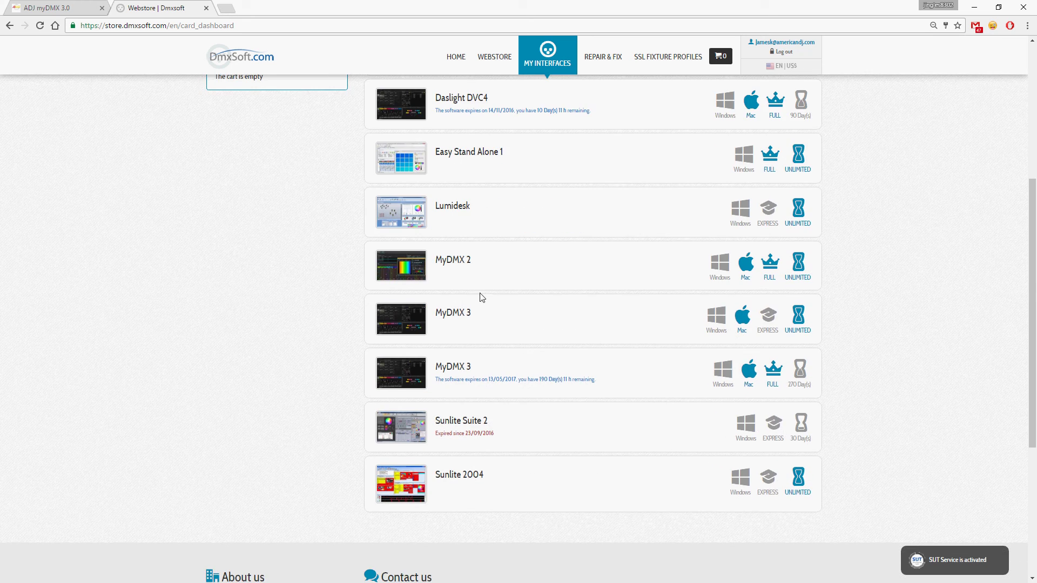
scroll(466, 367, down, 1)
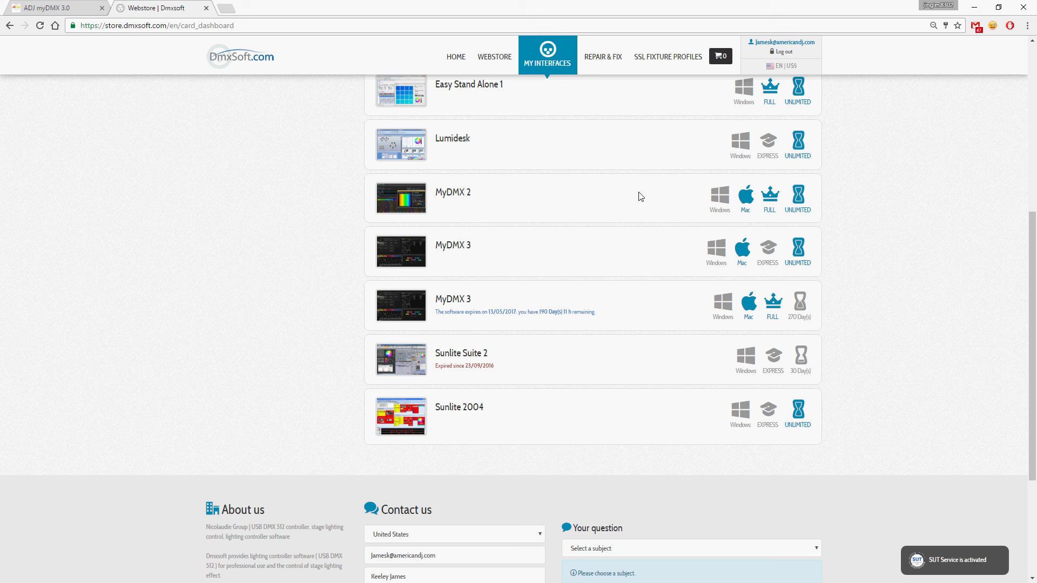
scroll(583, 221, up, 6)
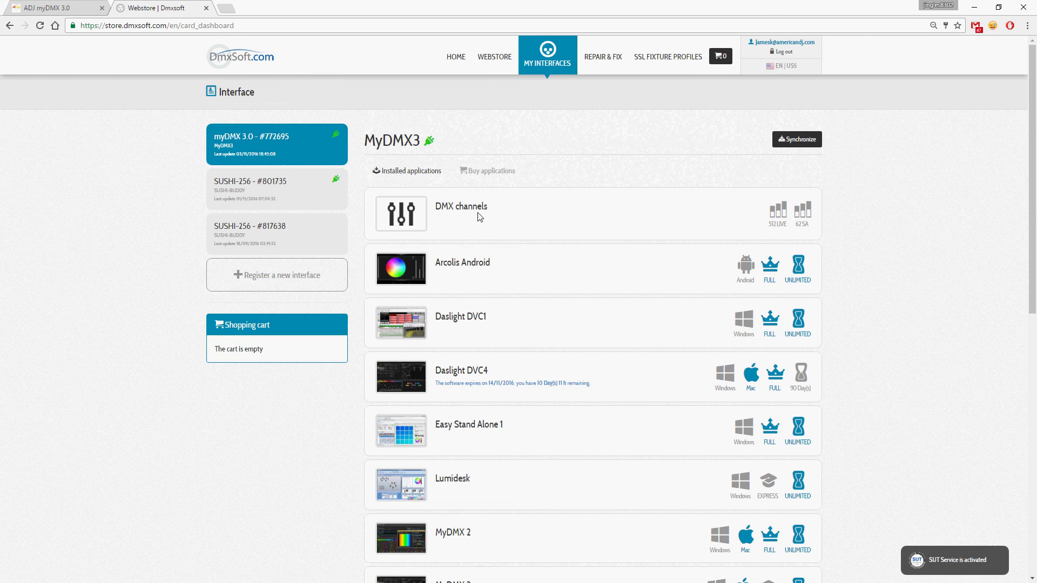
Step: Expand MyDMX 3 under Buy applications to show its licences, including FULL at US$ 29.00 yearly or US$ 89.00 unlimited
click(463, 168)
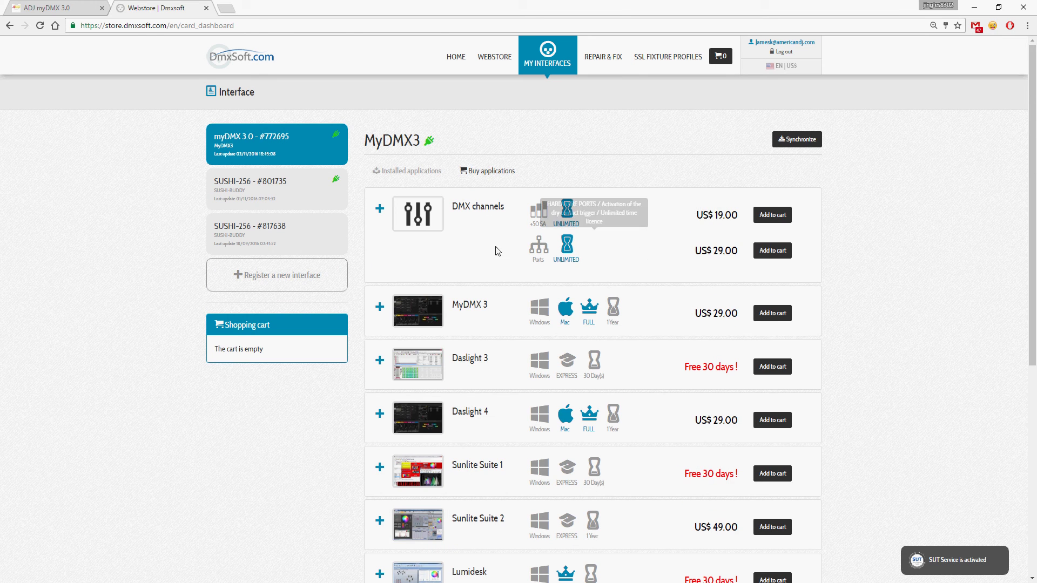
click(469, 316)
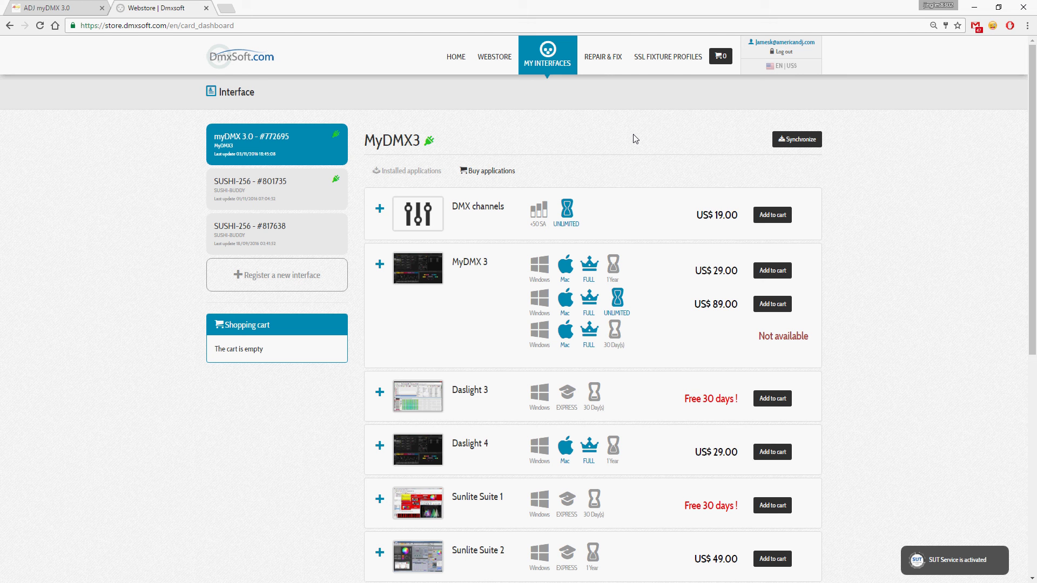
scroll(635, 139, down, 1)
scroll(635, 139, up, 1)
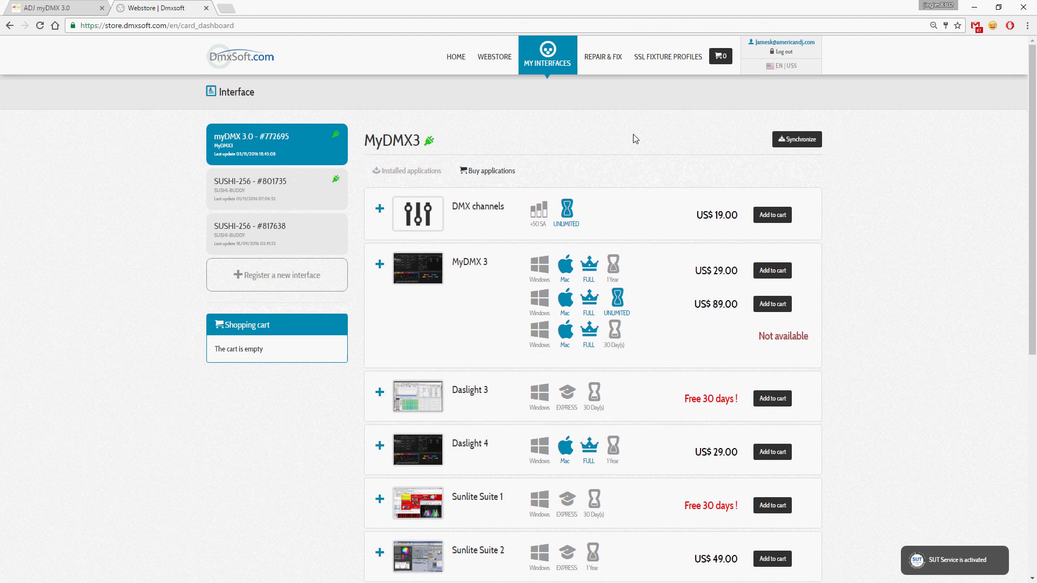